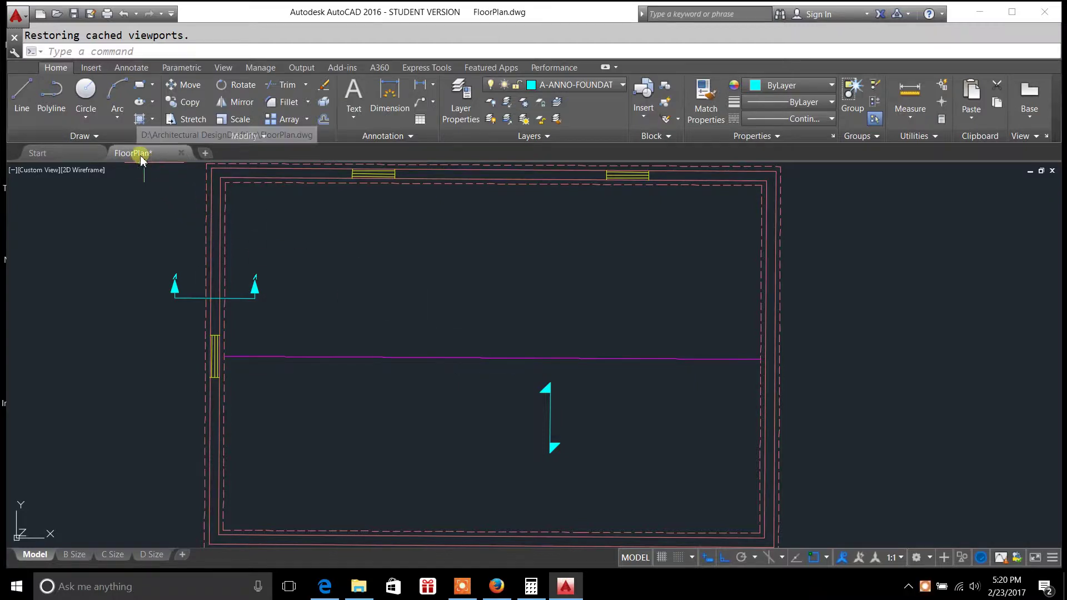
mouse_move(142, 160)
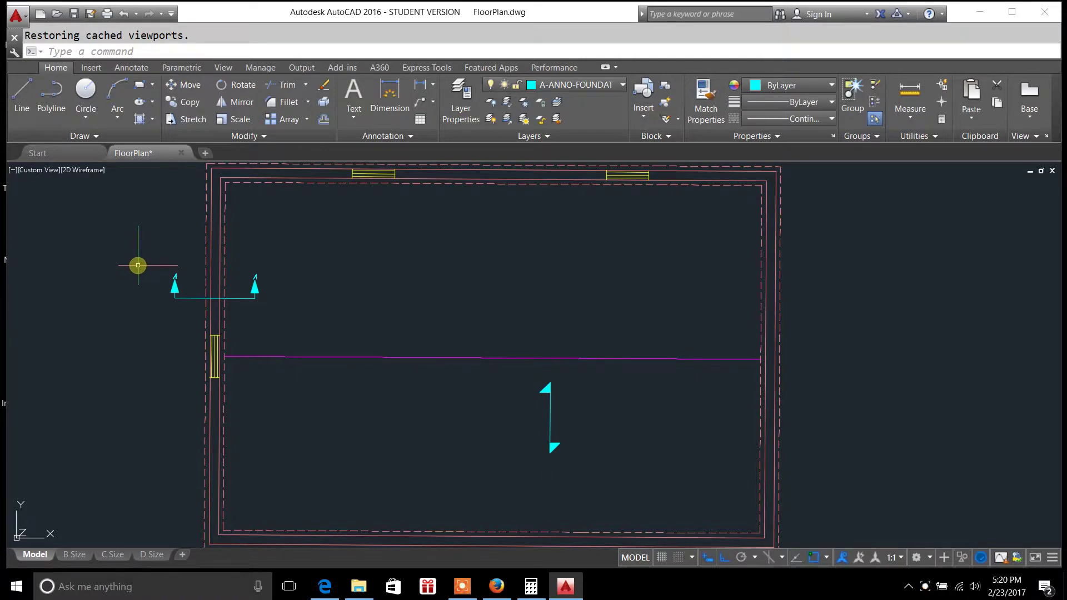
left_click(92, 68)
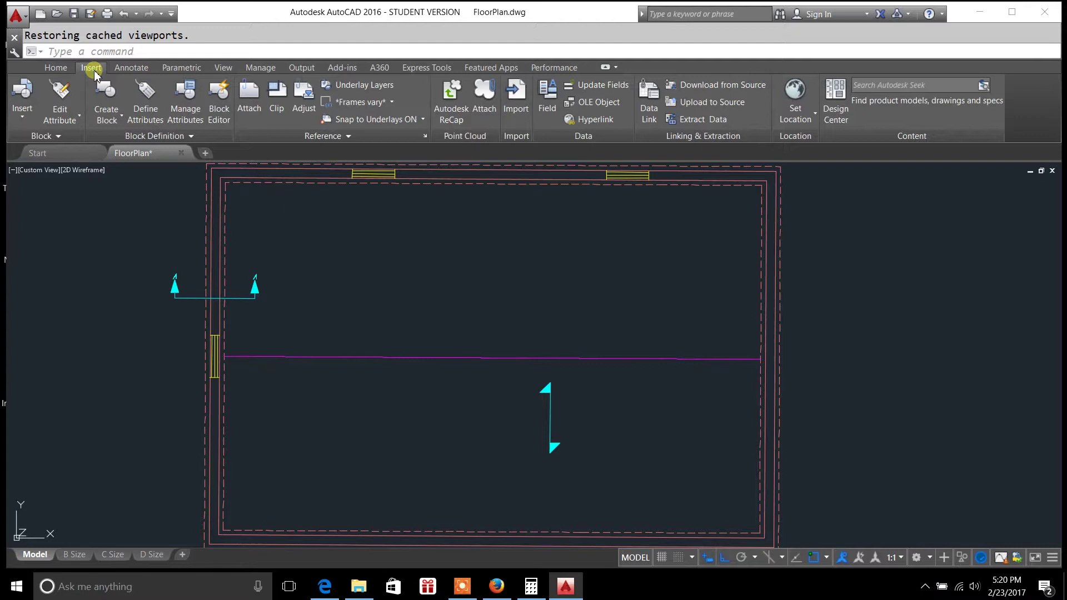
left_click(23, 118)
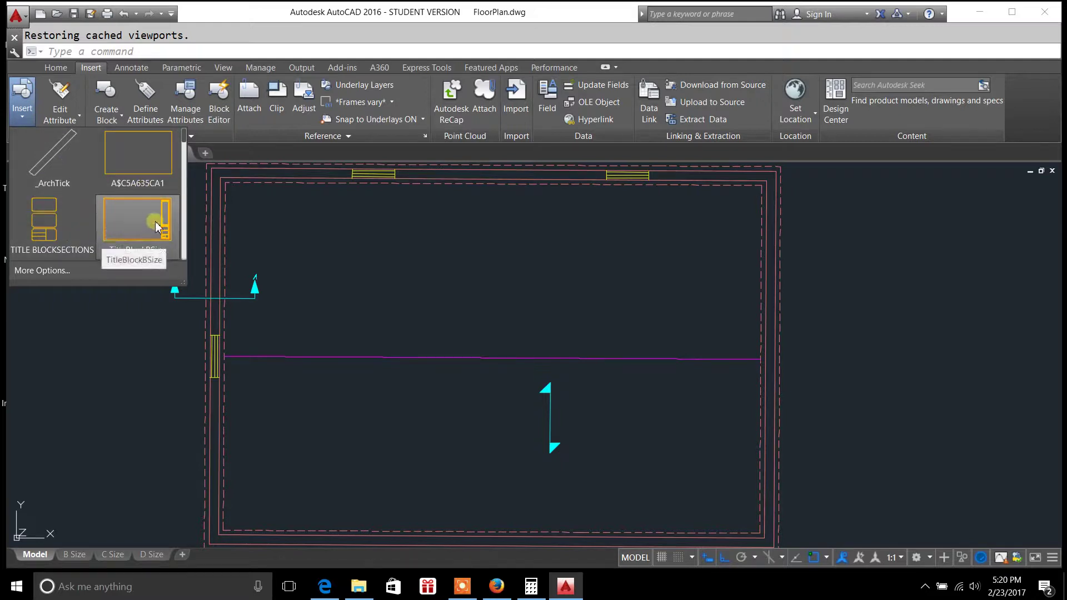
left_click(185, 165)
mouse_move(185, 153)
left_mouse_down()
mouse_move(185, 136)
mouse_move(183, 244)
mouse_move(183, 134)
left_mouse_up()
left_click(62, 271)
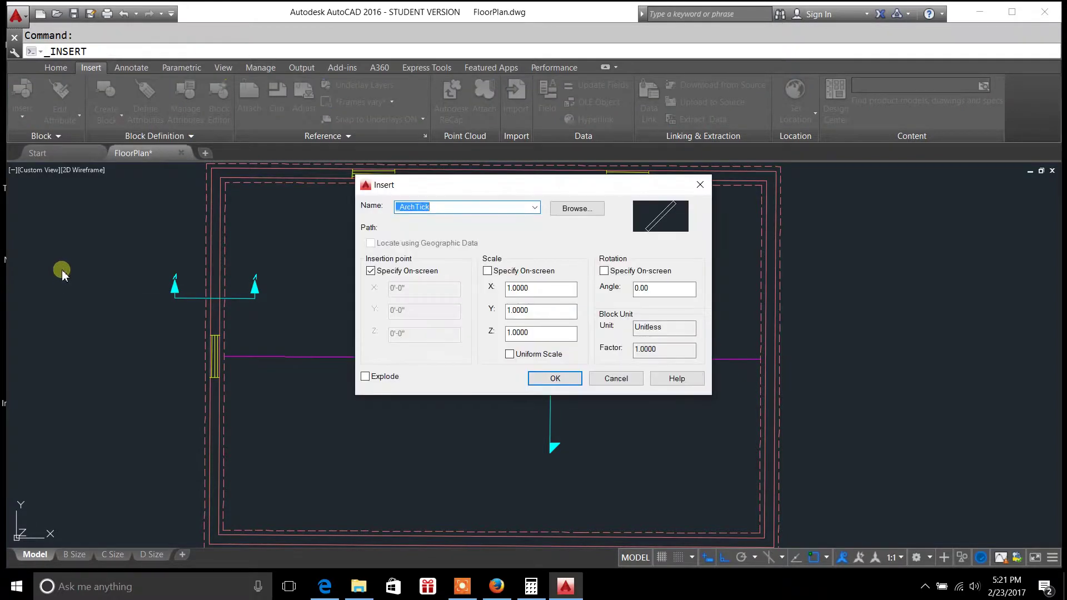
left_click(569, 212)
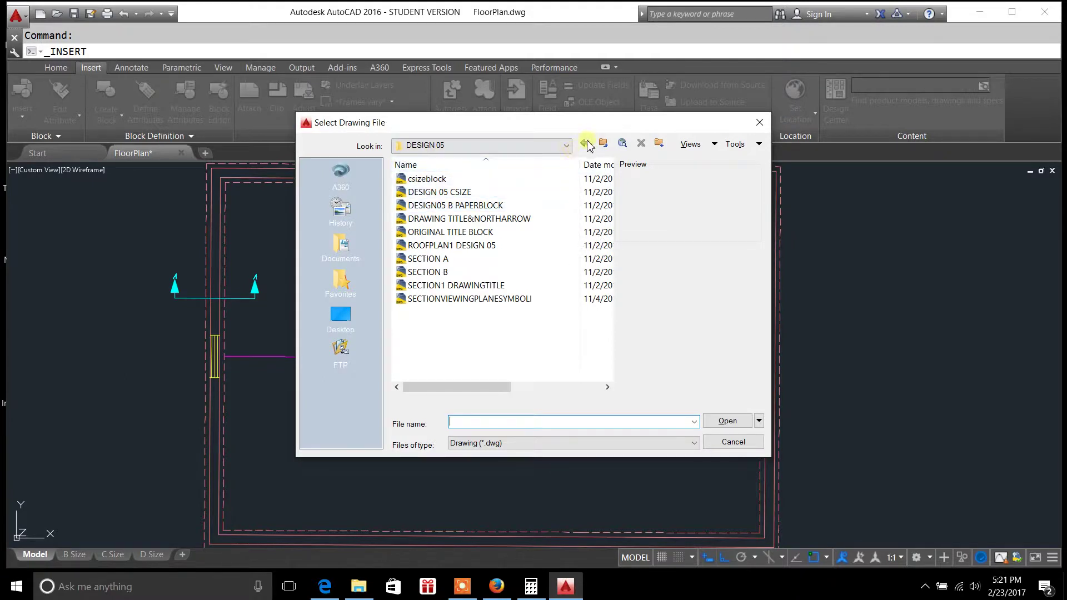
left_click(759, 122)
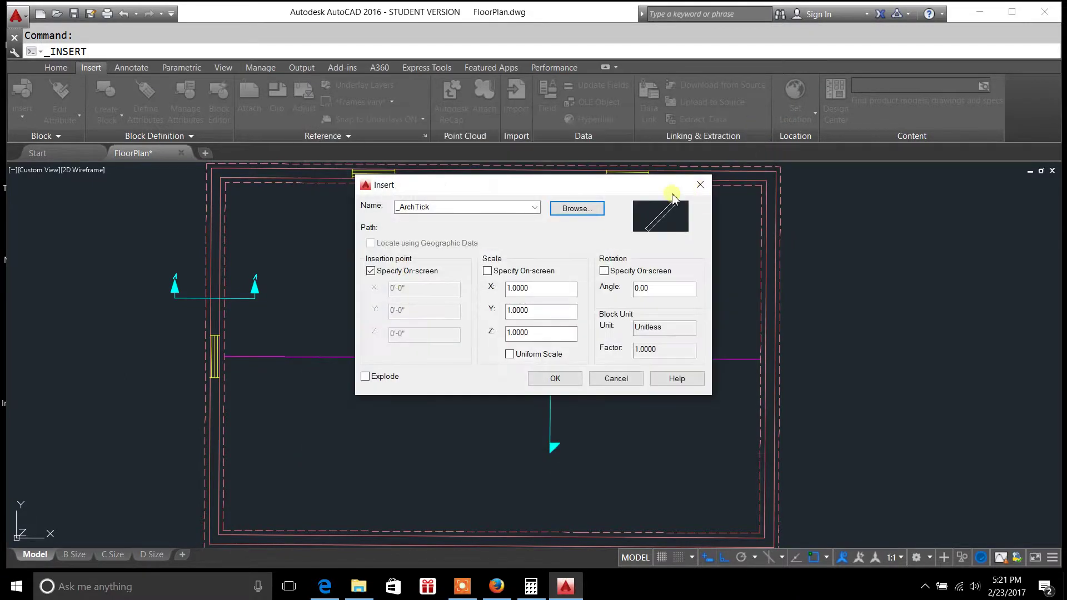
left_click(700, 184)
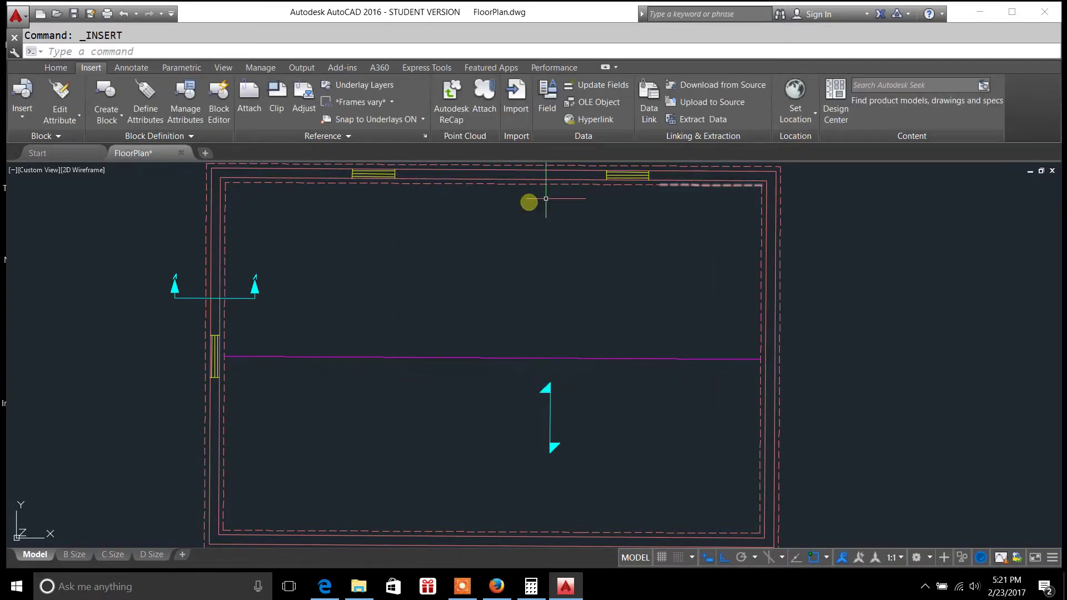
- Insert the Bath Tub - 26 x 60 in. block in the upper-left area of the foundation plan
left_click(23, 121)
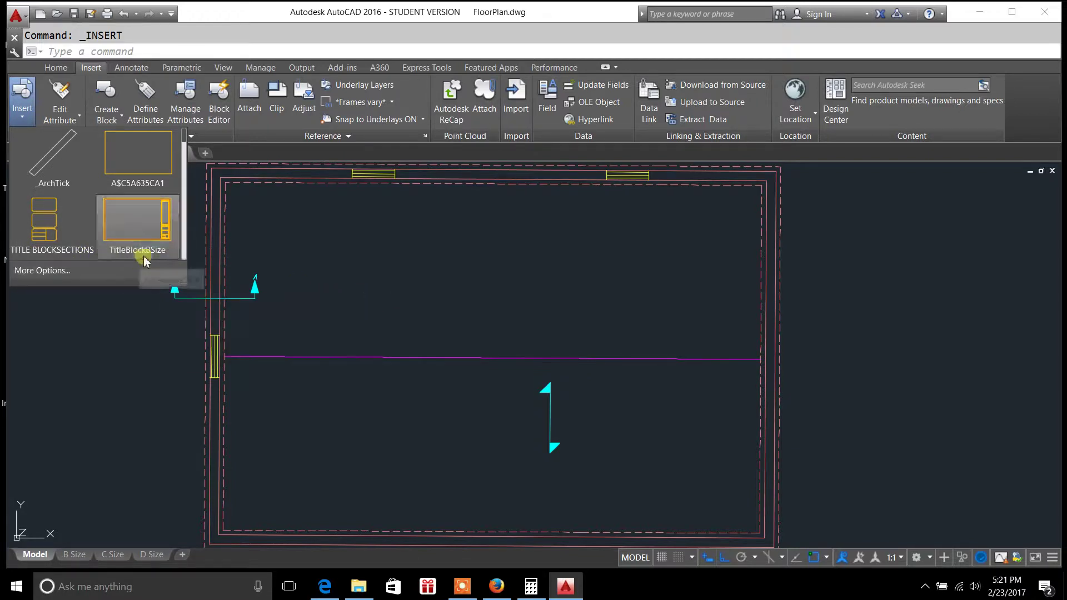
left_click_drag(184, 142, 177, 183)
left_click(136, 186)
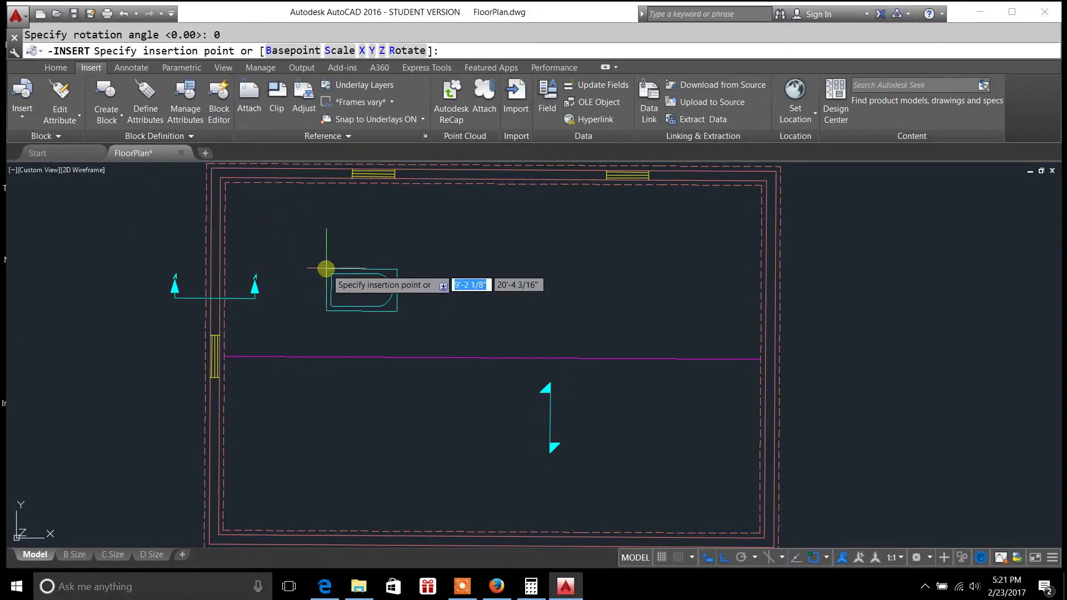
scroll(339, 262, "up", 2)
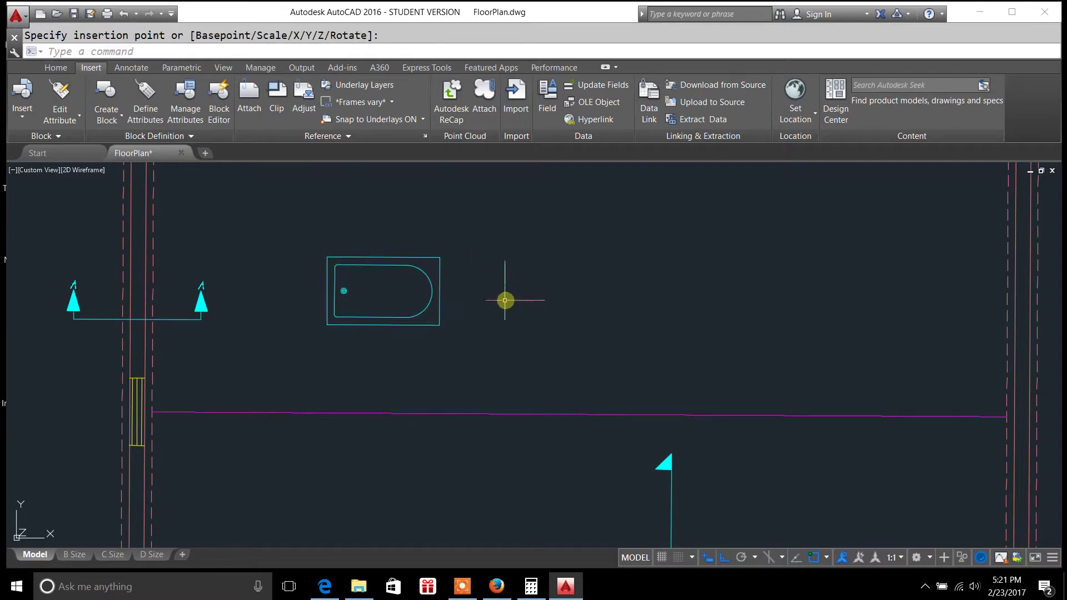
scroll(505, 300, "down", 4)
scroll(476, 300, "up", 4)
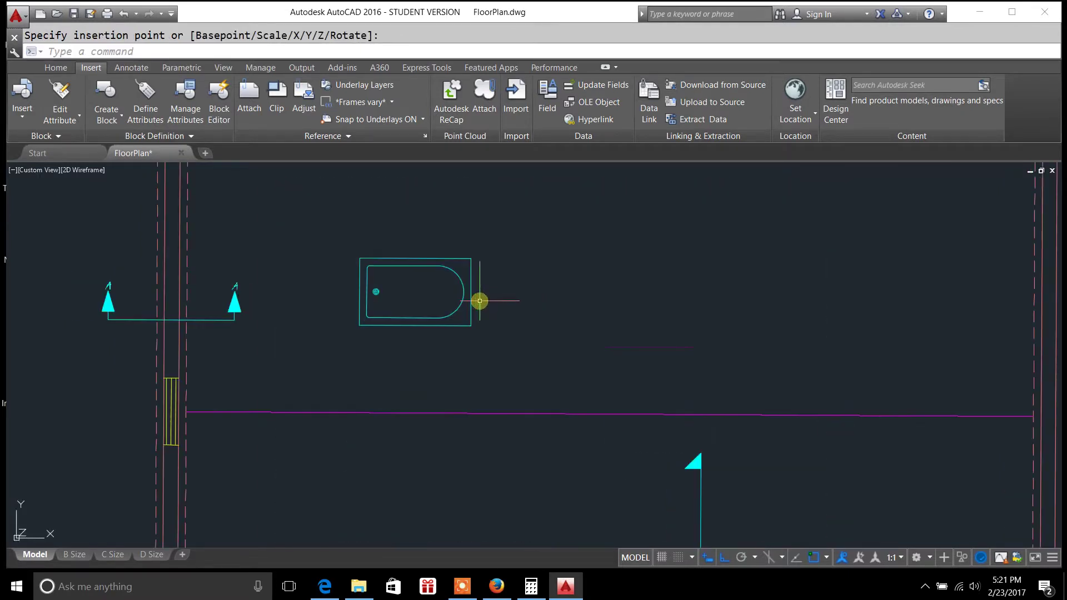
- Erase the bath tub block from the foundation plan
left_click(465, 299)
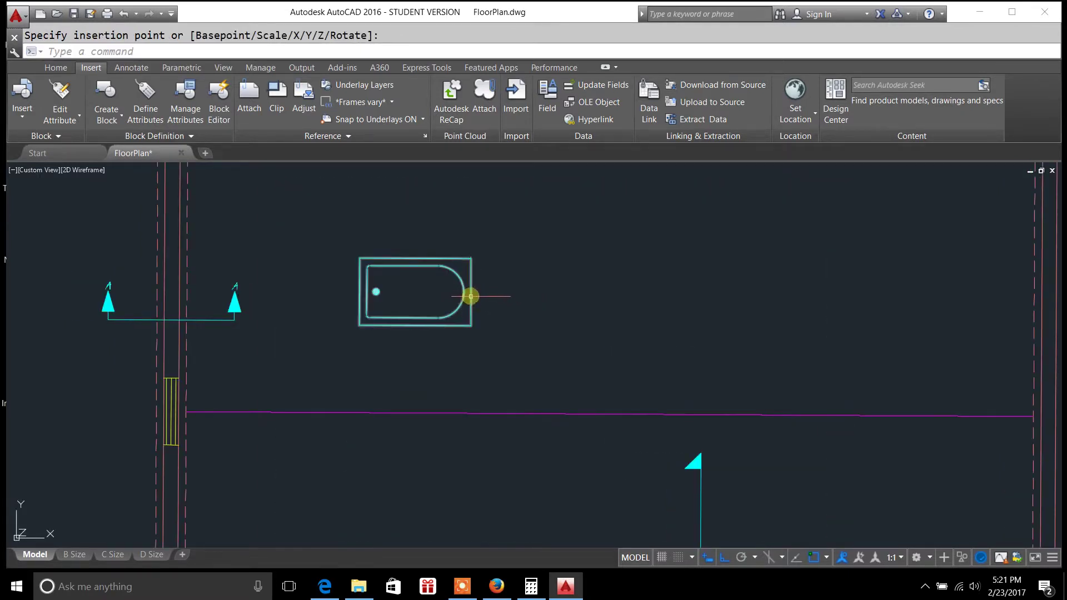
left_click(496, 338)
left_click(347, 242)
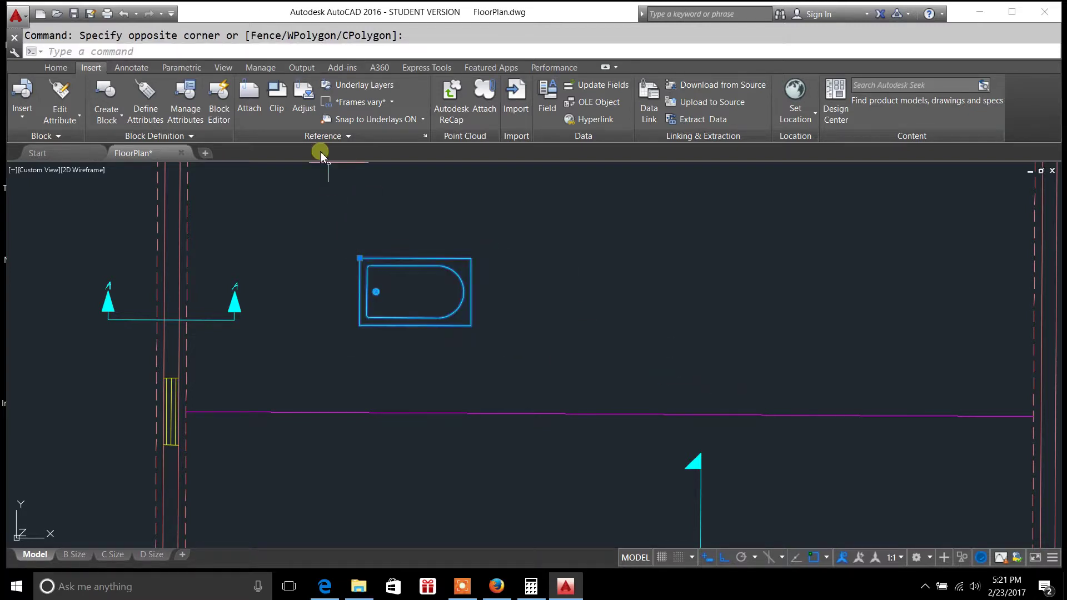
left_click(55, 67)
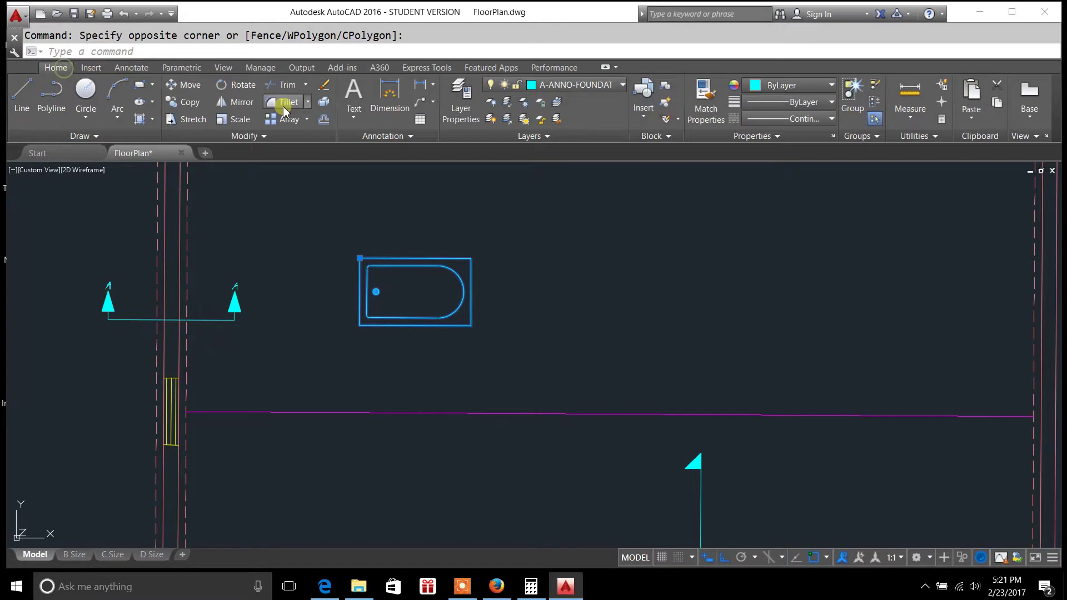
left_click(325, 89)
- Choose the Kitchen Lab drawing from the Architectural DesignDrafting folder on the EMTEC (D:) drive as the block to insert
left_click(89, 69)
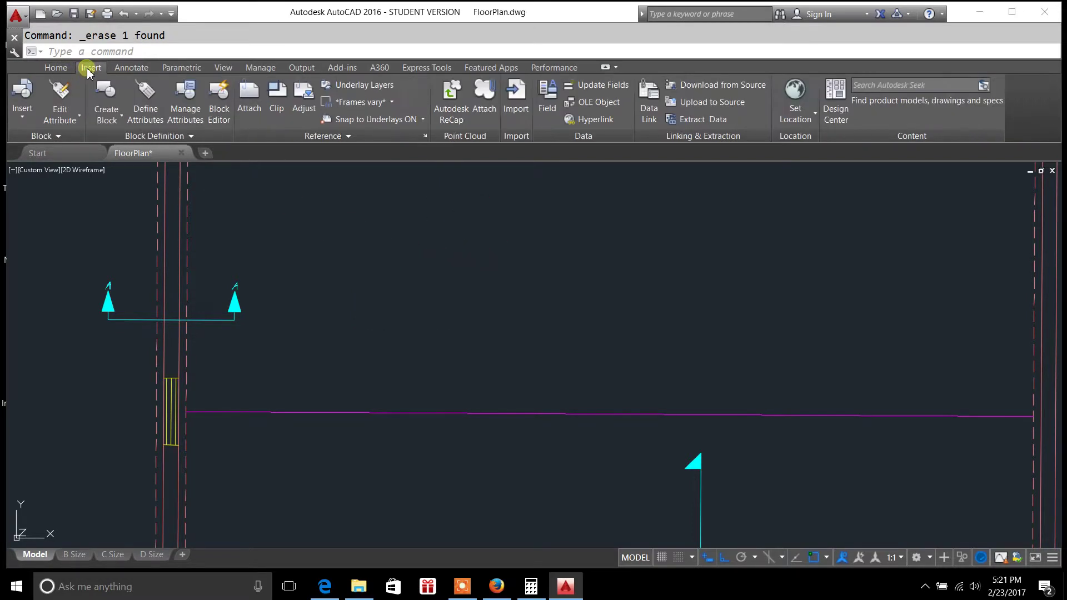
left_click(22, 119)
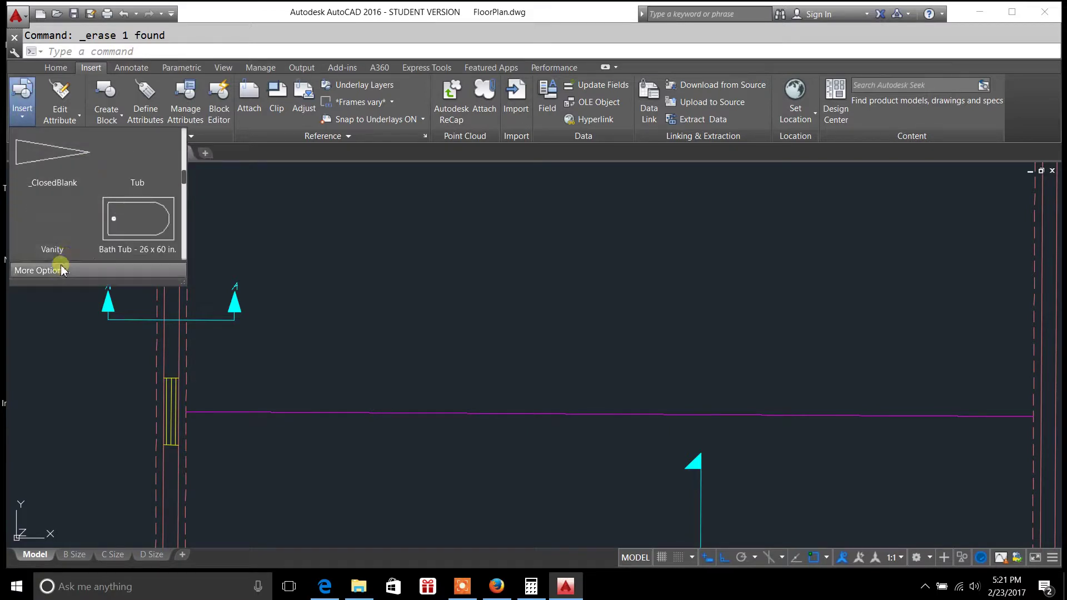
left_click(60, 271)
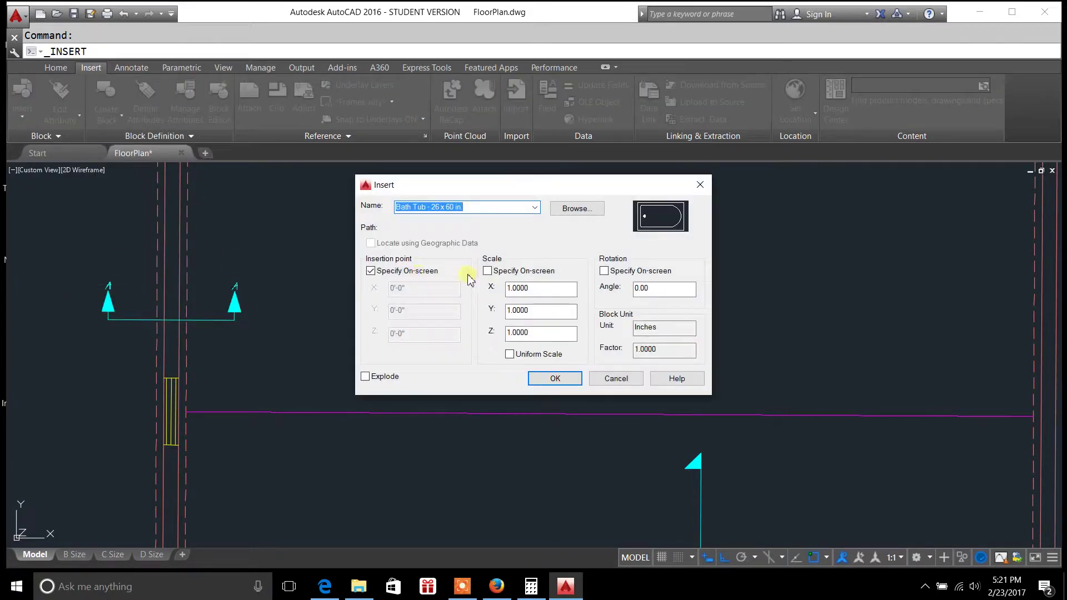
left_click(580, 212)
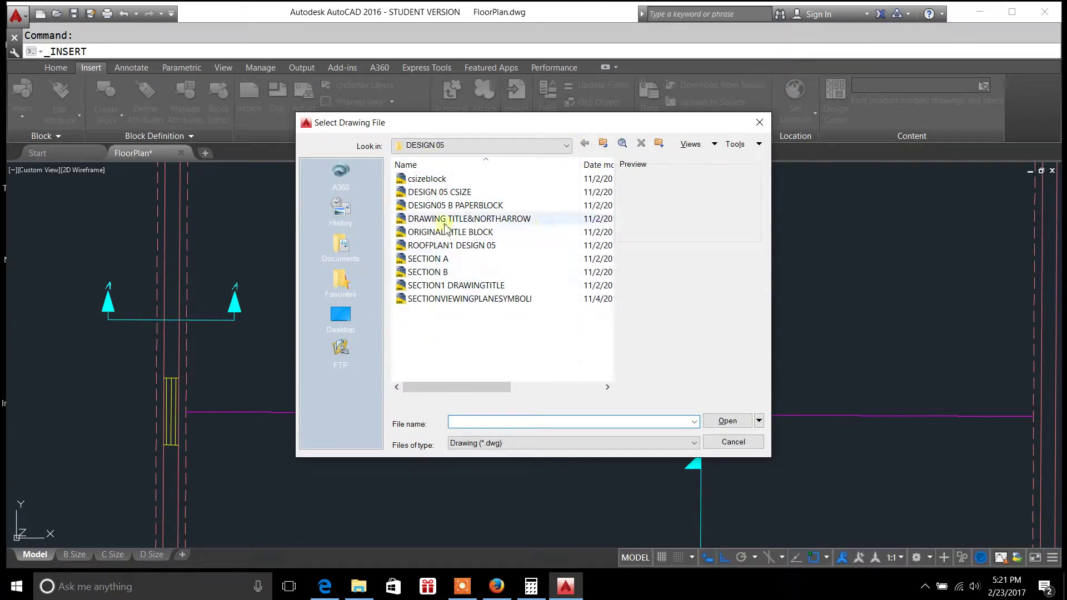
left_click(566, 145)
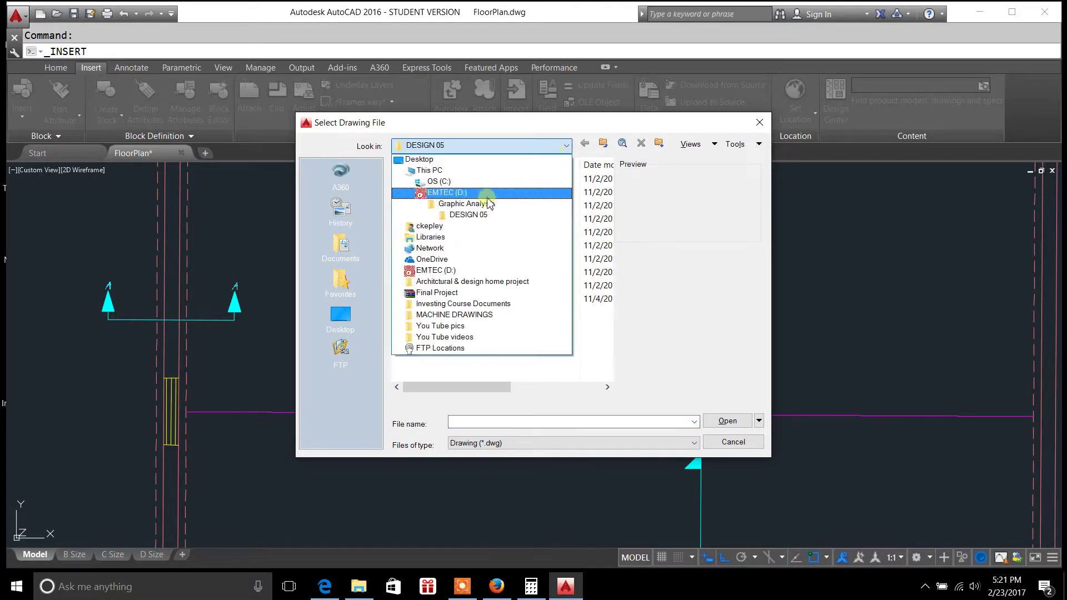
left_click(452, 194)
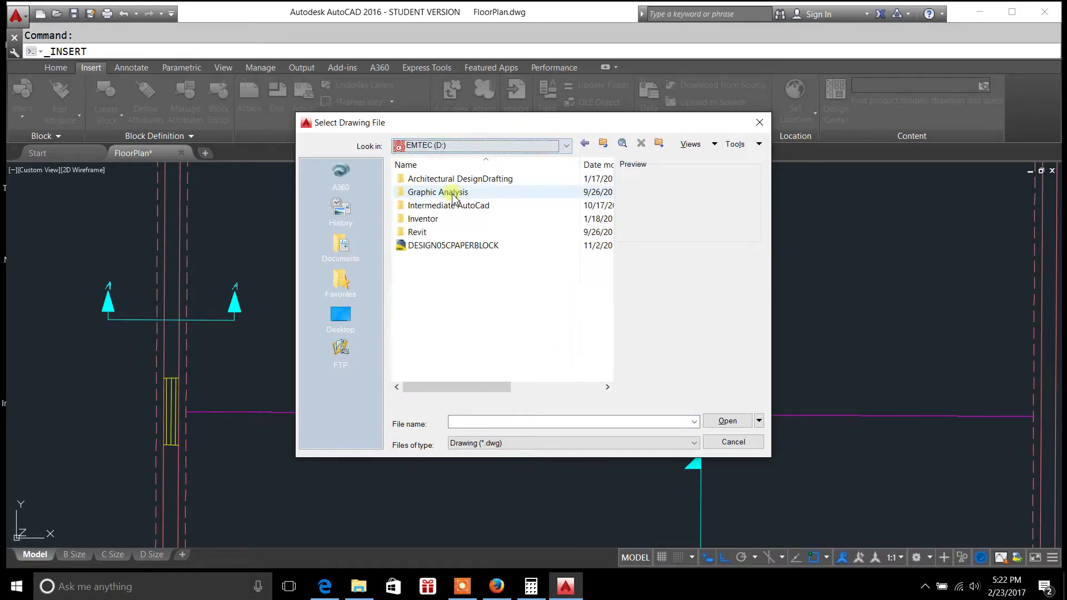
double_click(440, 178)
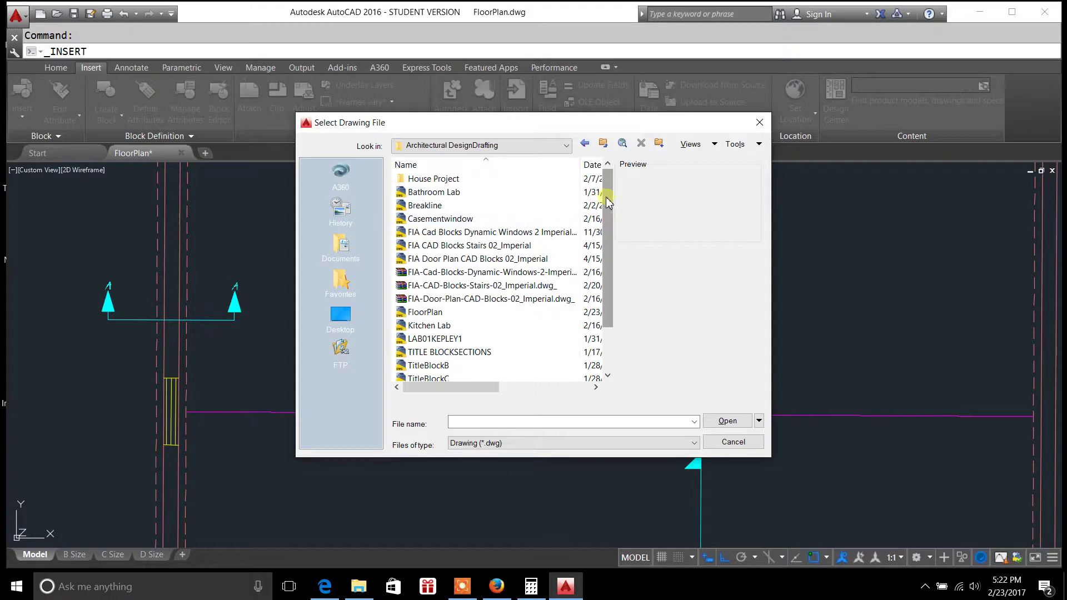
left_click_drag(609, 197, 609, 238)
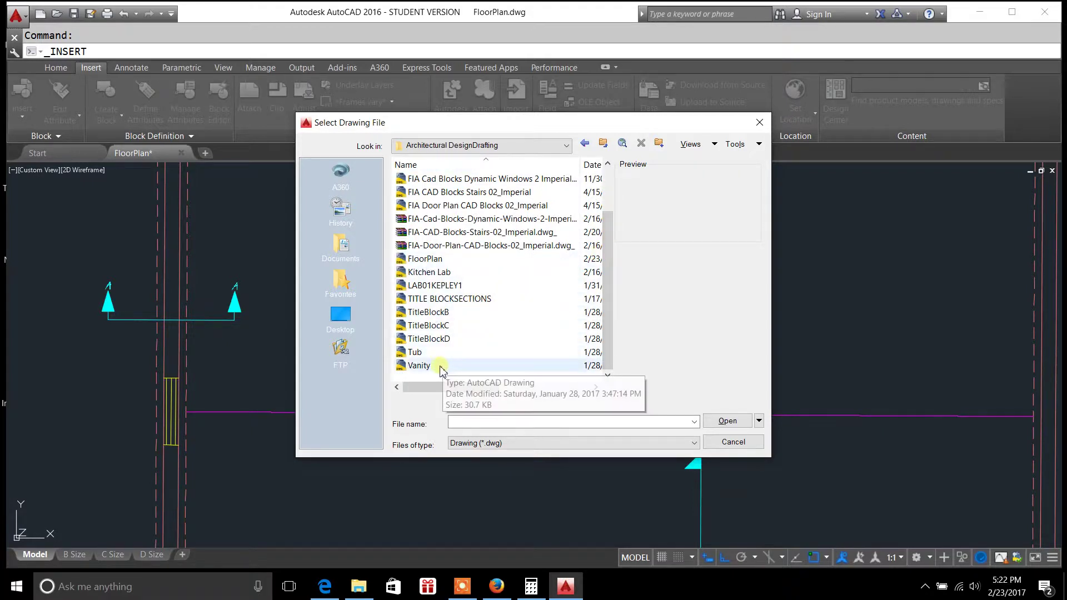
left_click(451, 274)
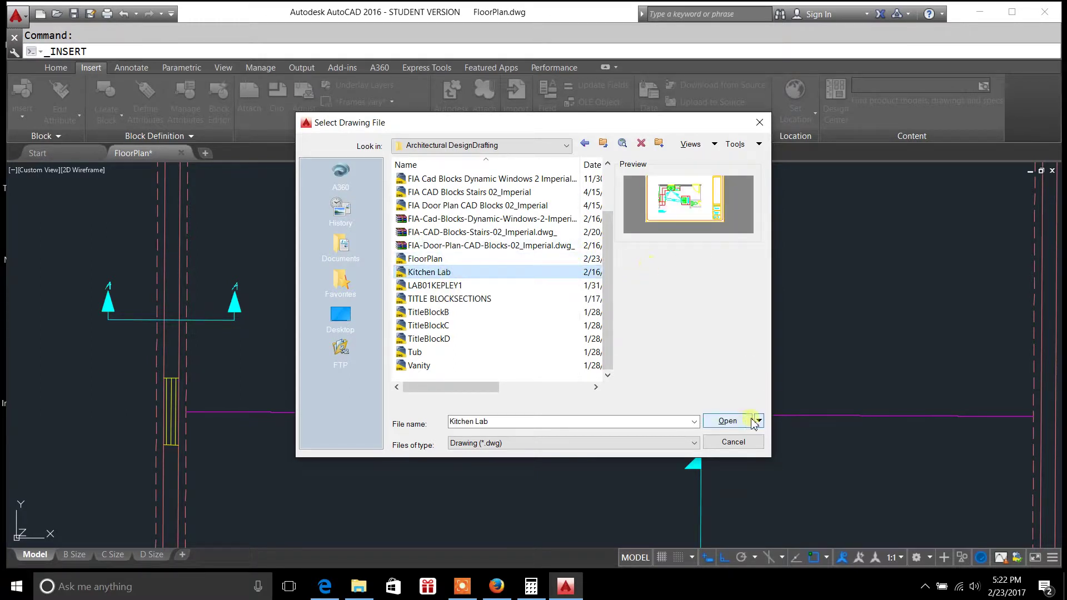
left_click(722, 420)
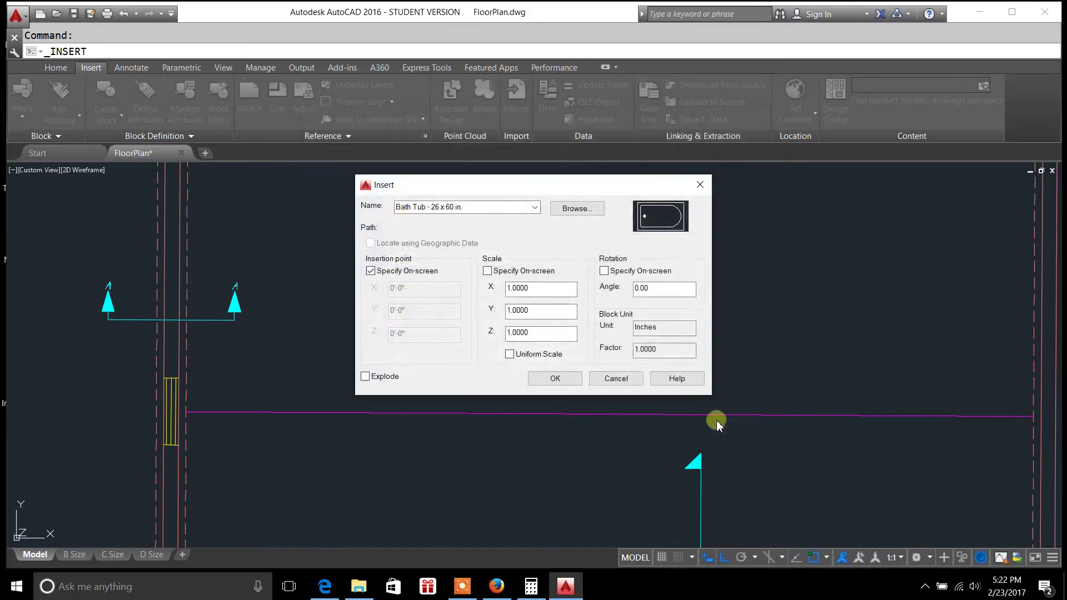
- Insert the Kitchen Lab drawing at scale 1 and 0 rotation, placing it just beyond the foundation plan's lower-right corner
left_click(555, 379)
scroll(547, 371, "down", 6)
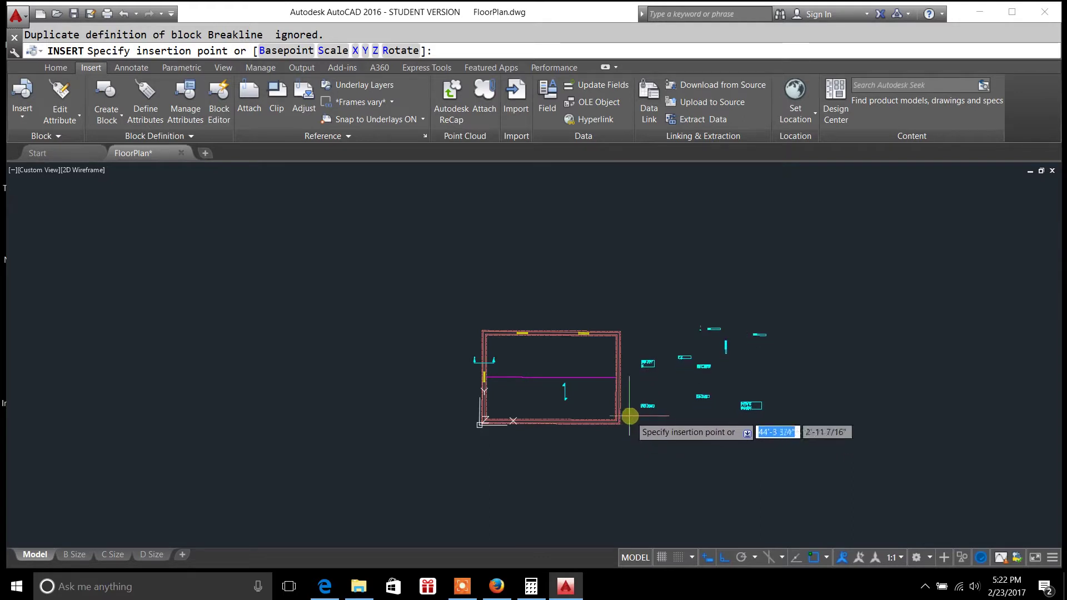
scroll(629, 417, "up", 4)
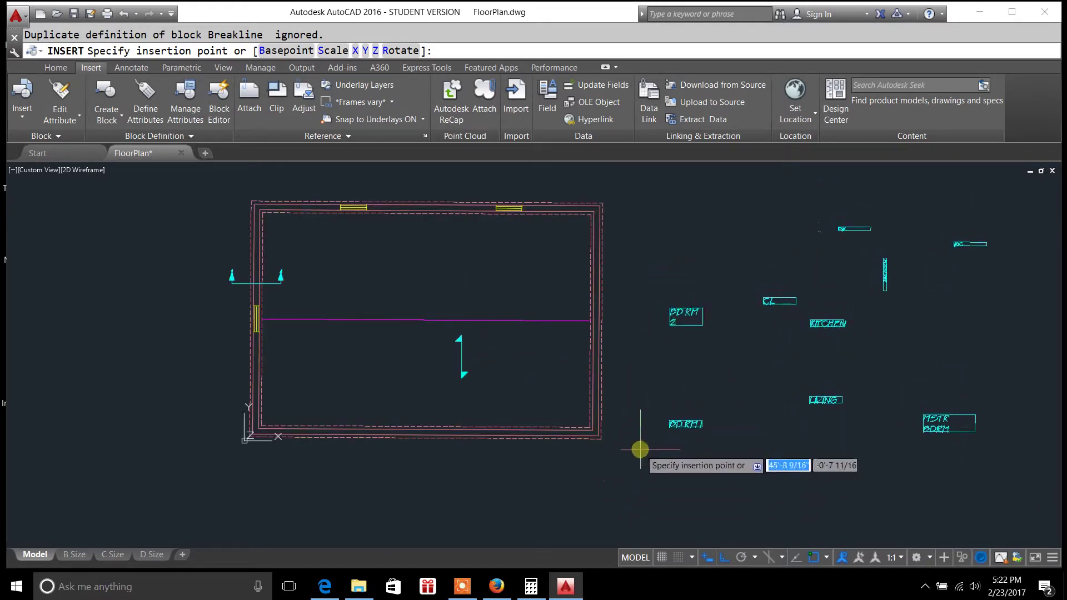
left_click(643, 451)
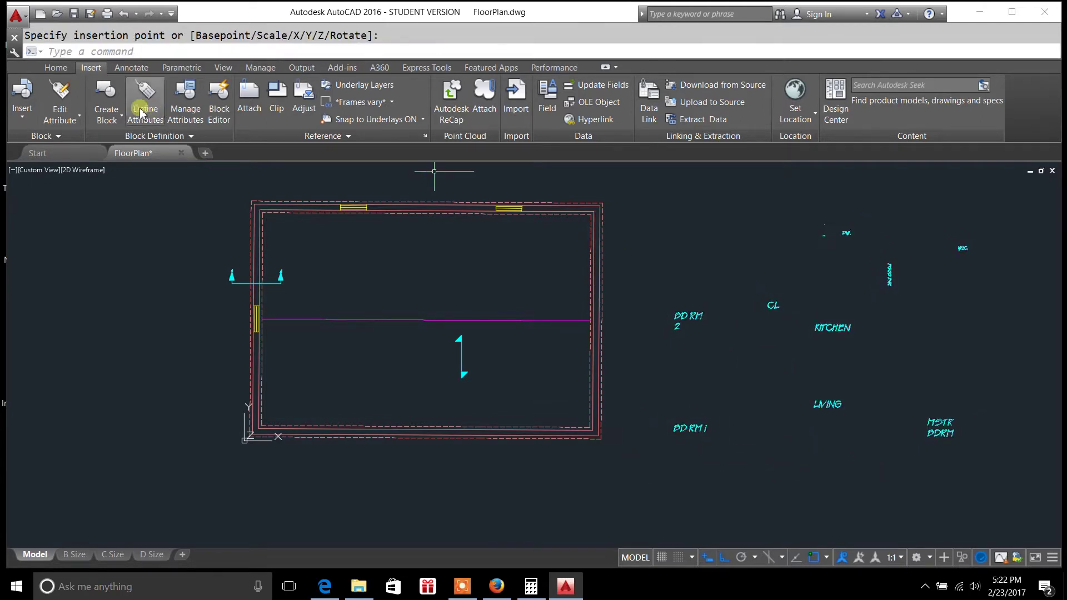
- Thaw the A-DOORS WINDOWS, A-TOILET TUBS AND SINKS and A-WALL-EXTR layers
left_click(56, 67)
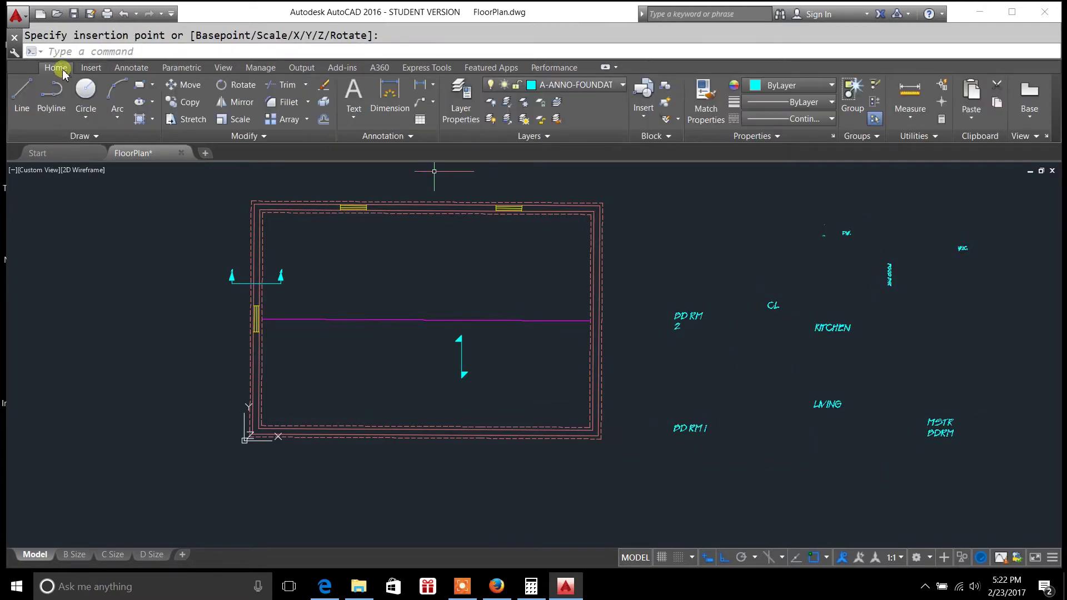
left_click(464, 113)
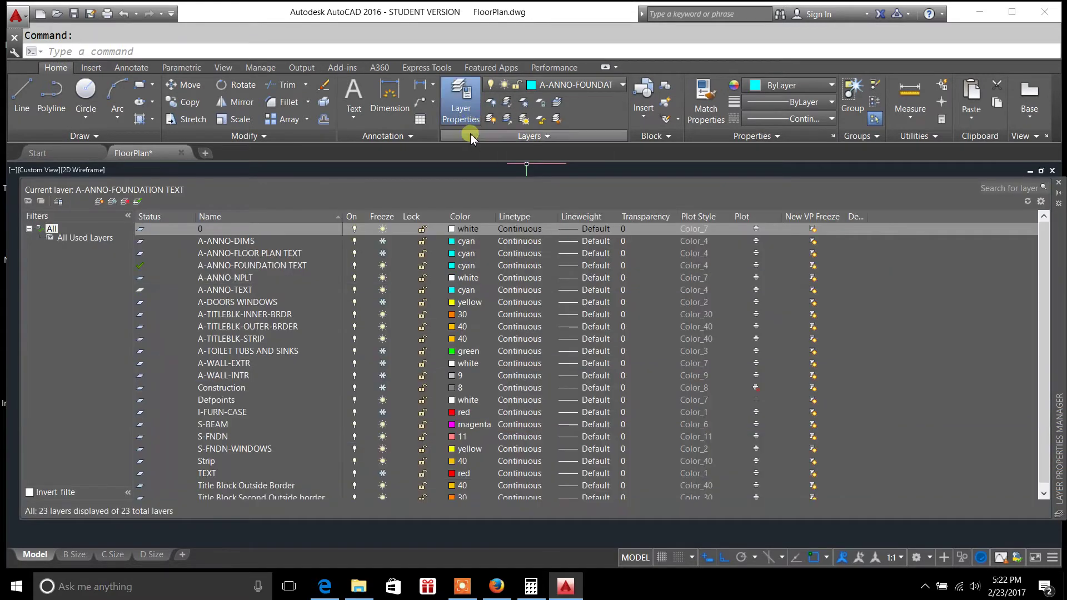
left_click(383, 302)
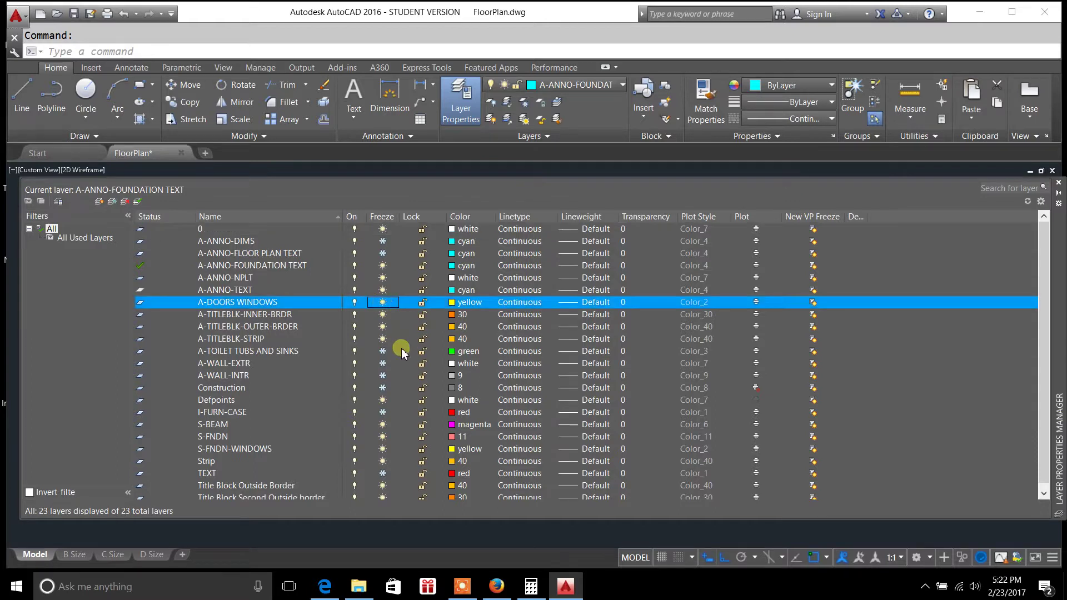
left_click(382, 353)
left_click(383, 363)
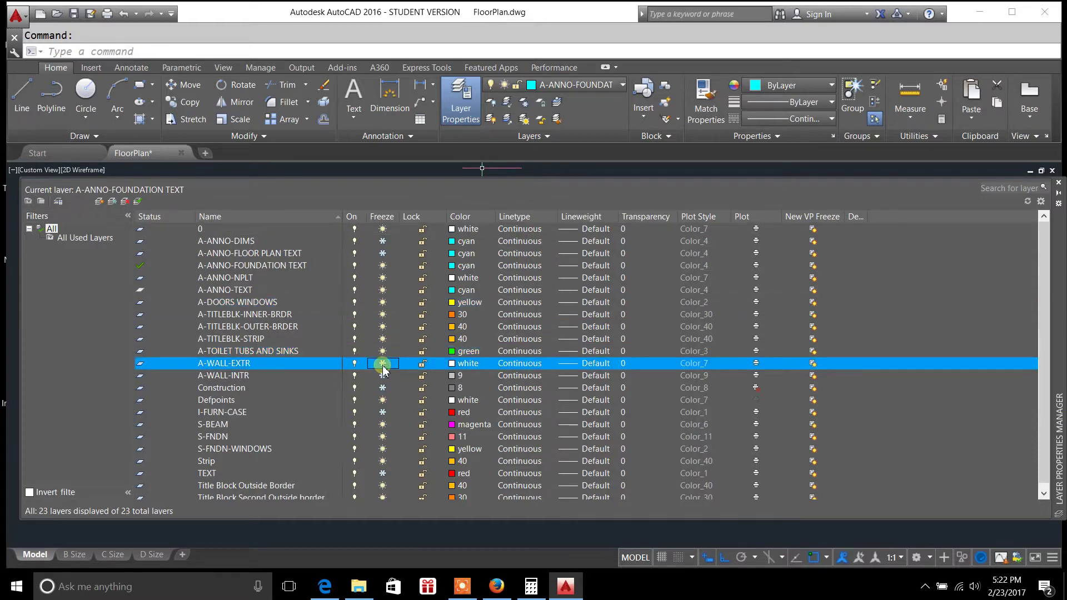
left_click(1058, 183)
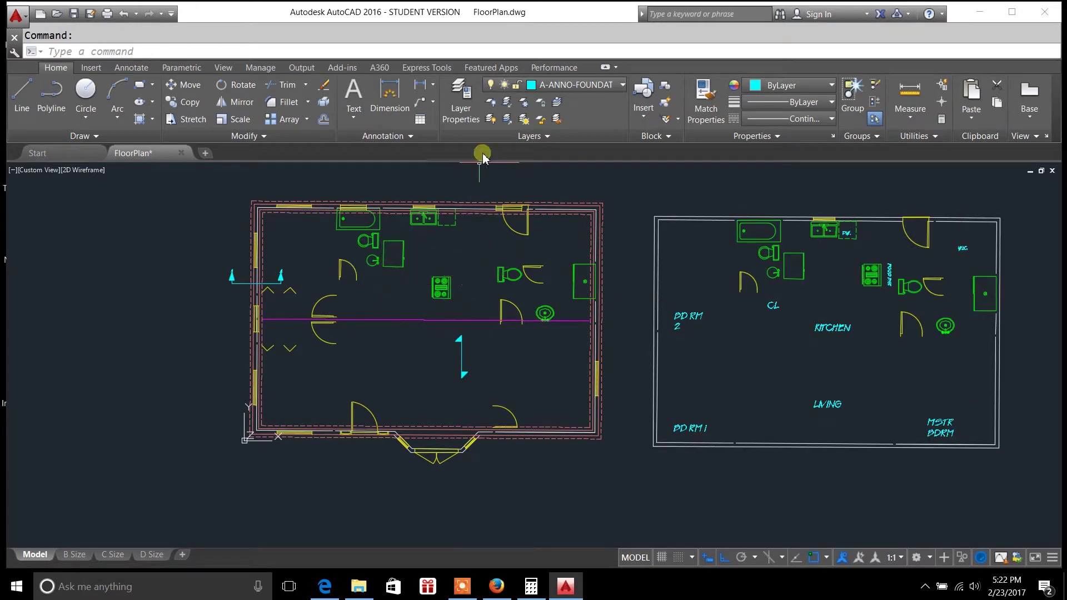
- Freeze the A-DOORS WINDOWS, A-TOILET TUBS AND SINKS and A-WALL-EXTR layers
left_click(460, 105)
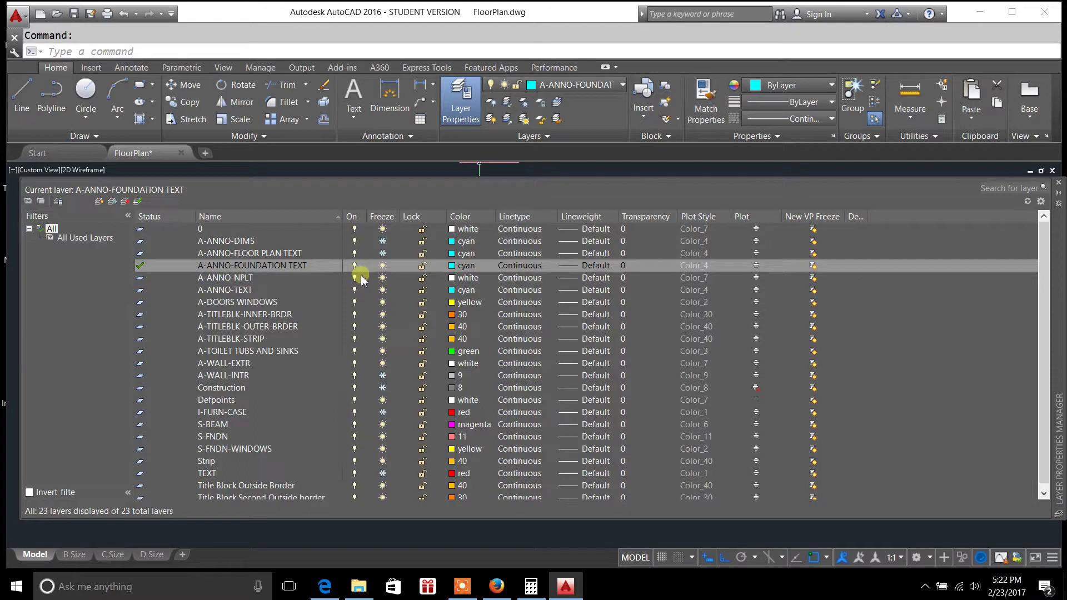
left_click(381, 302)
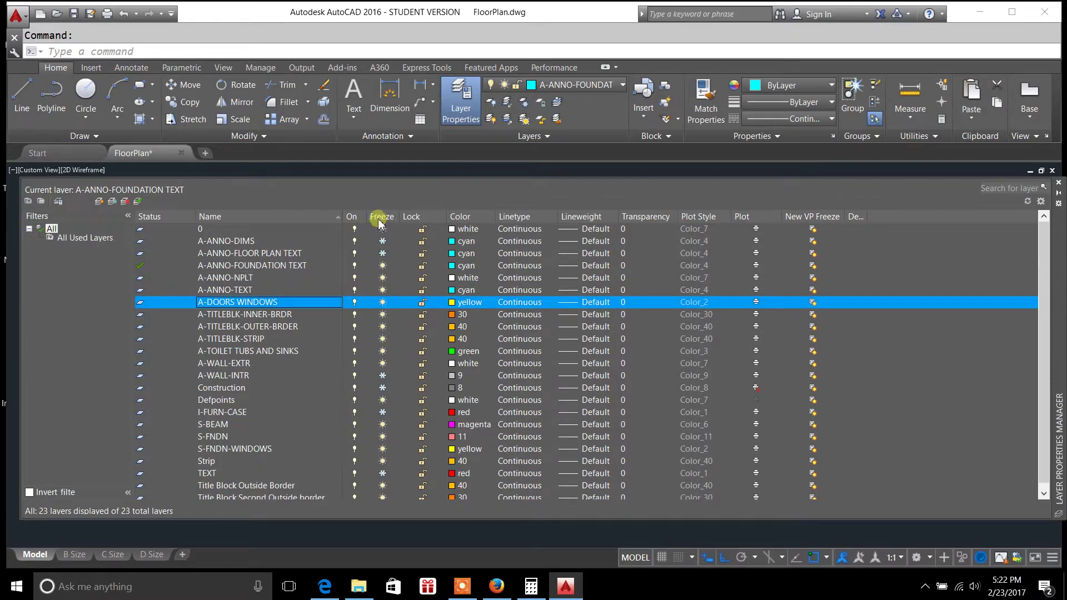
left_click(383, 302)
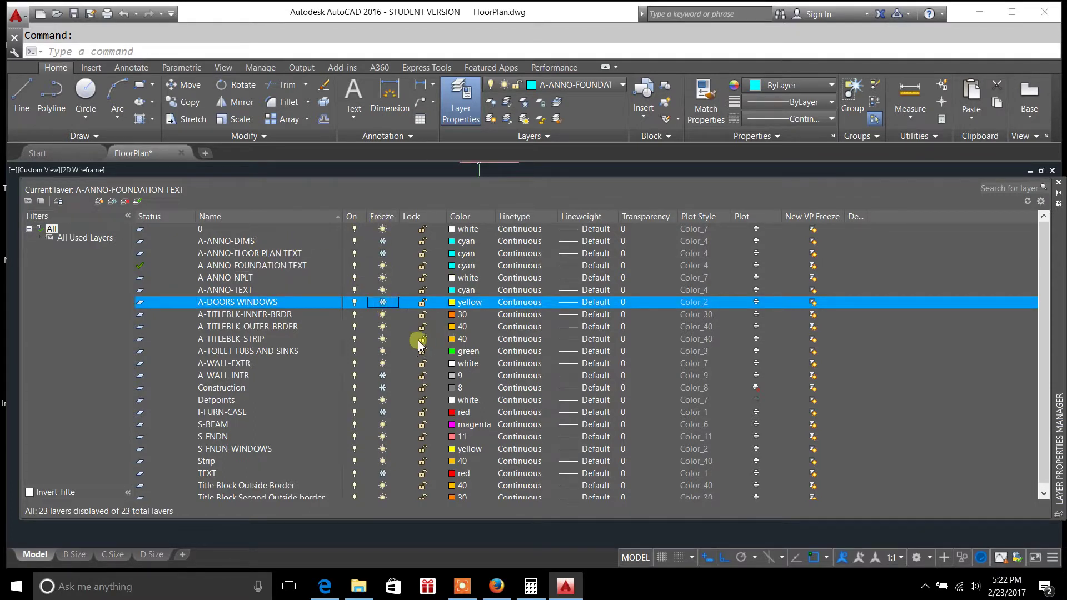
left_click(382, 352)
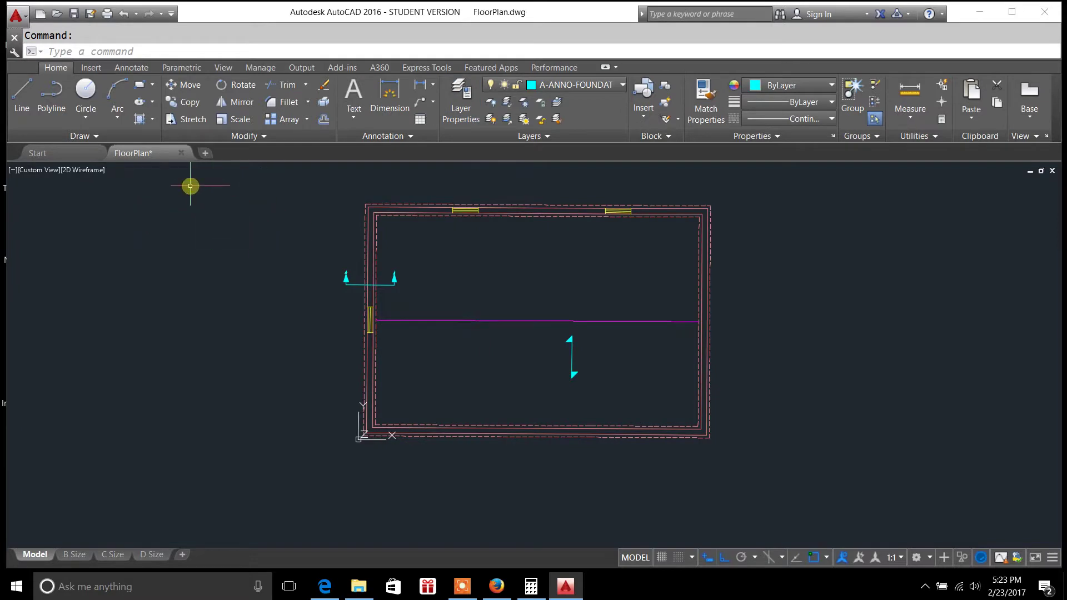
left_click(91, 68)
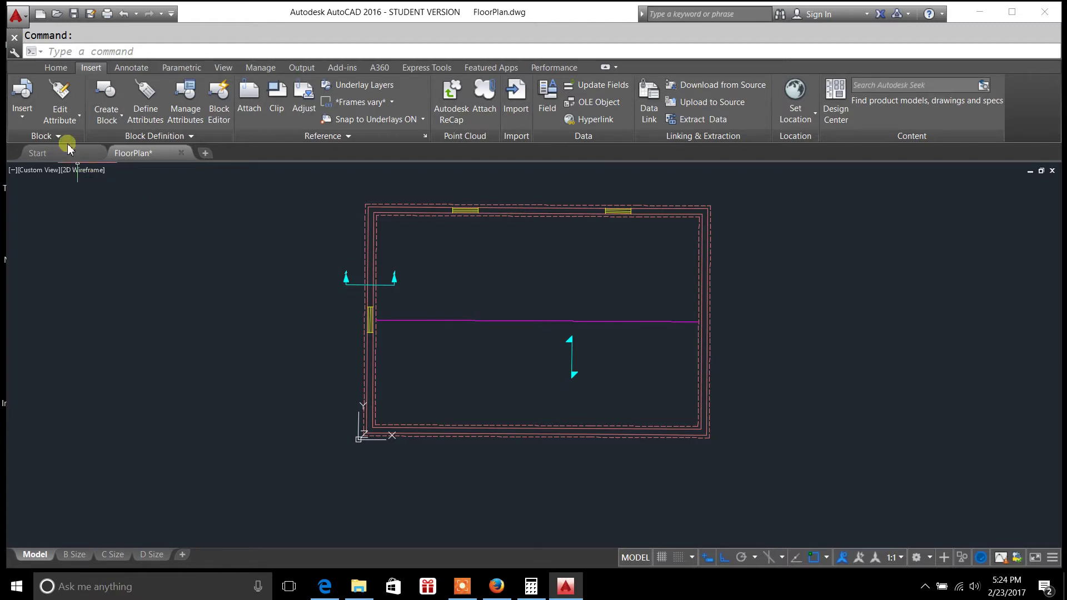
left_click(56, 69)
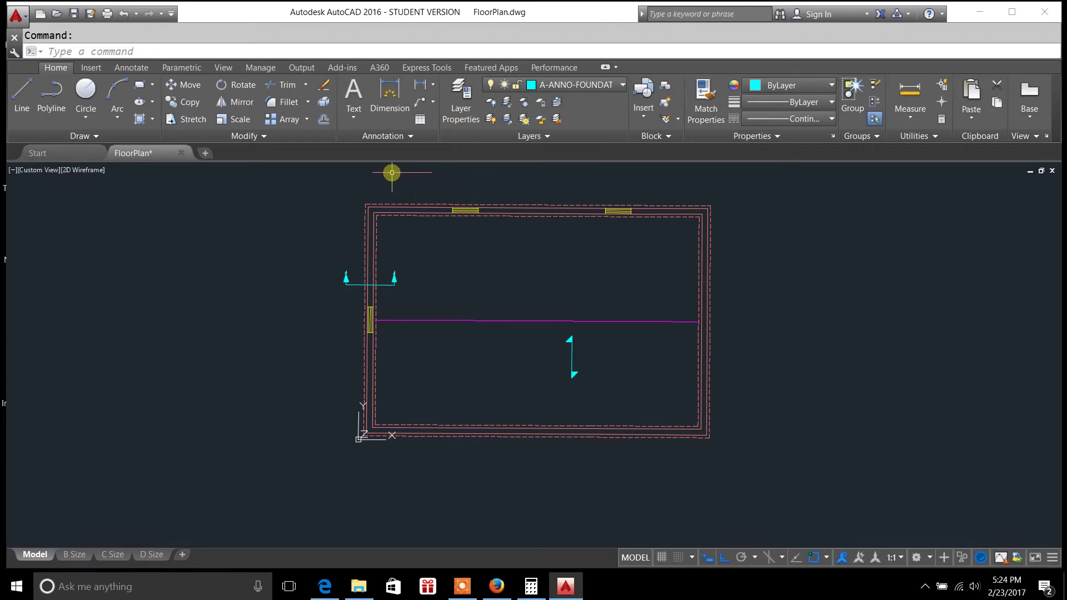
- Review the freeze states of the drawing's layers and check the properties of the foundation plan's upper outer dashed line
left_click(454, 114)
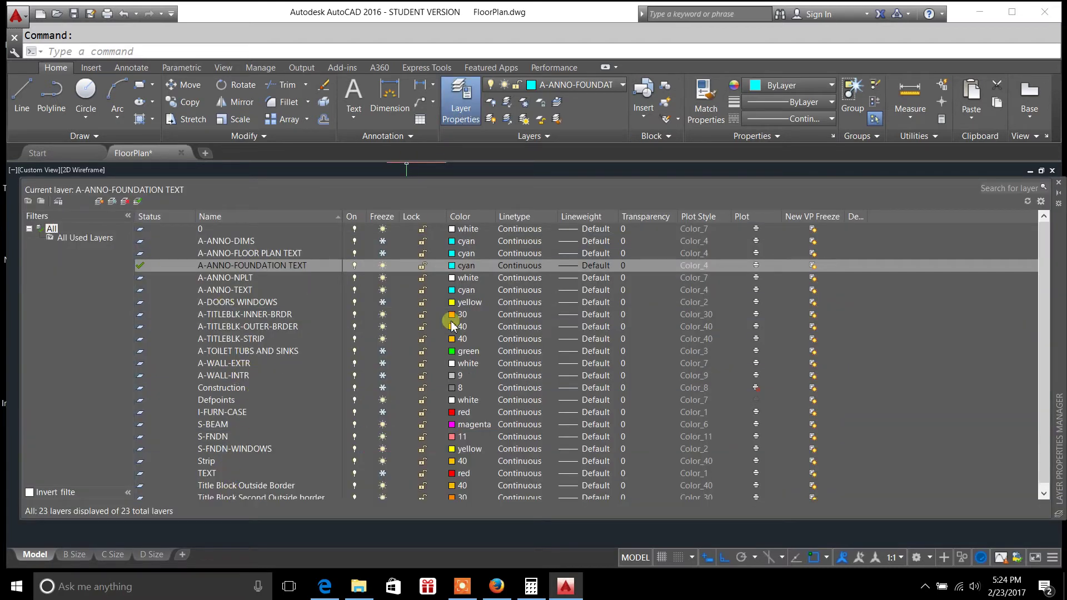
left_click(1058, 183)
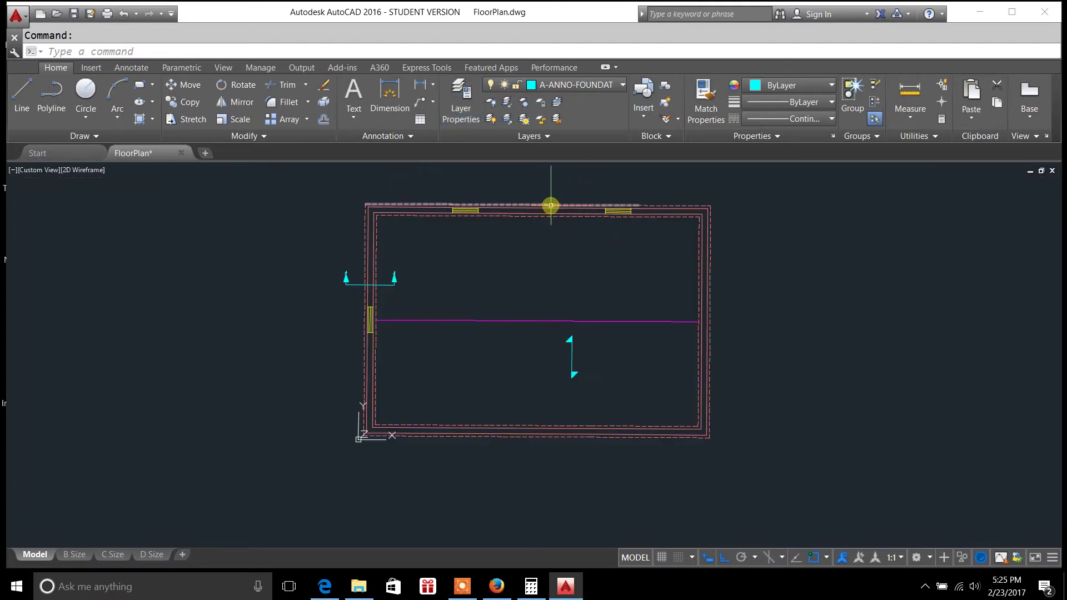
mouse_move(550, 206)
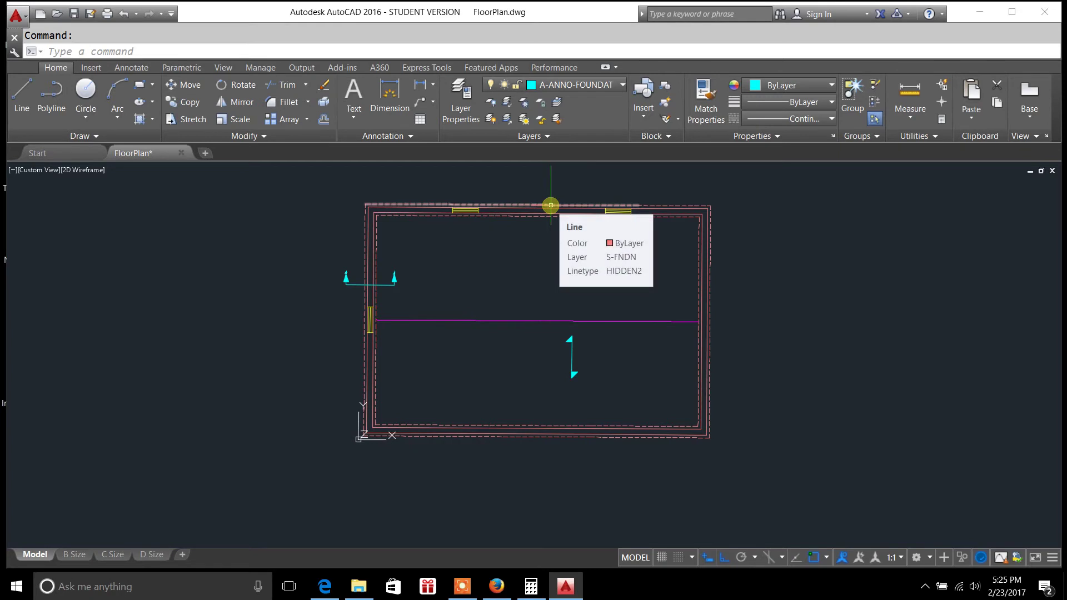